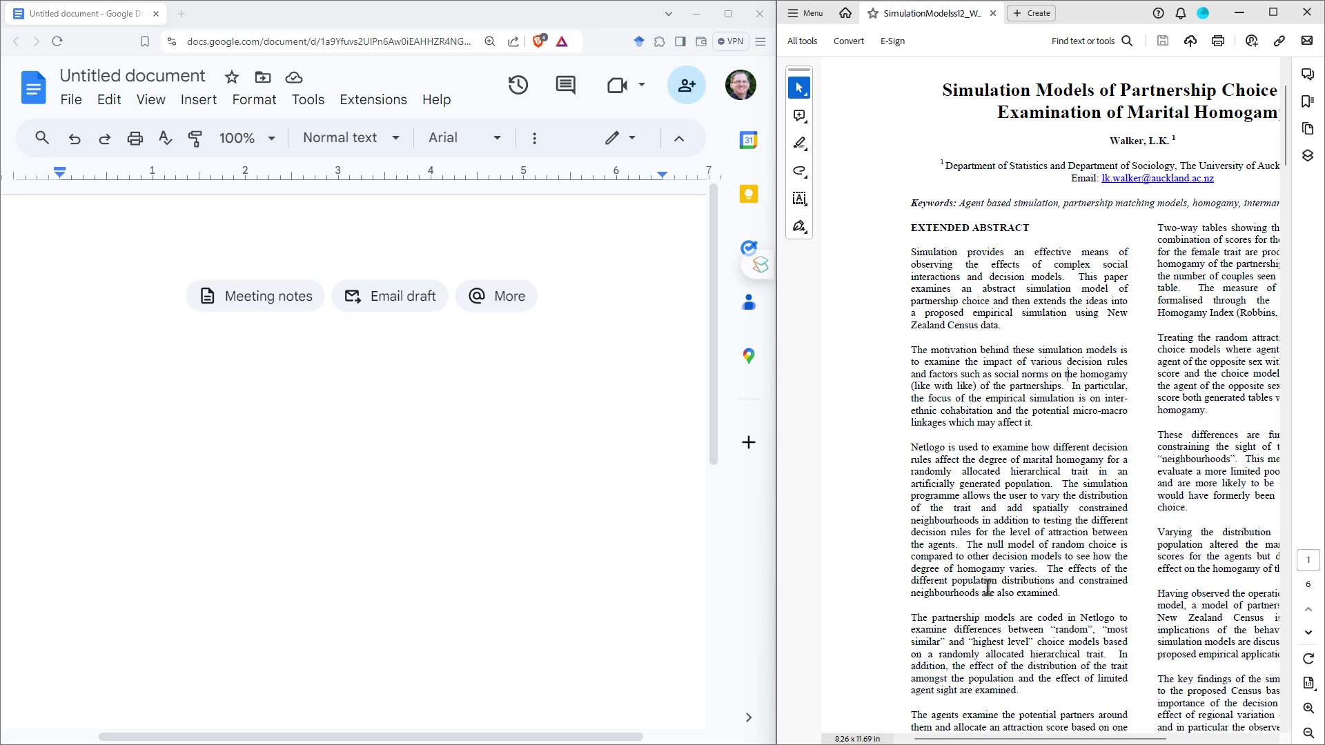
# - Copy the PDF paragraph starting 'Netlogo is used to examine' and paste it into the blank Doc
pyautogui.moveTo(1067, 595); pyautogui.dragTo(910, 446)
pyautogui.rightClick(942, 458)
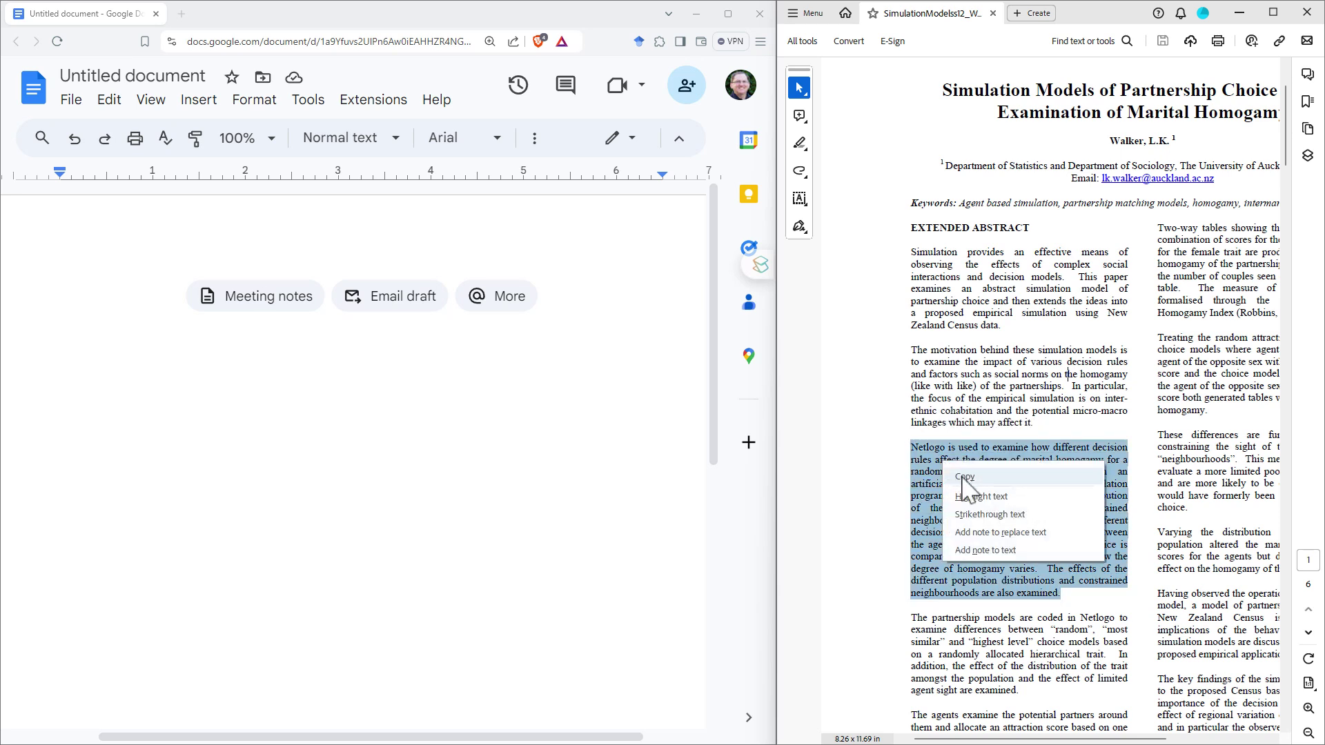
pyautogui.click(965, 469)
pyautogui.click(256, 378)
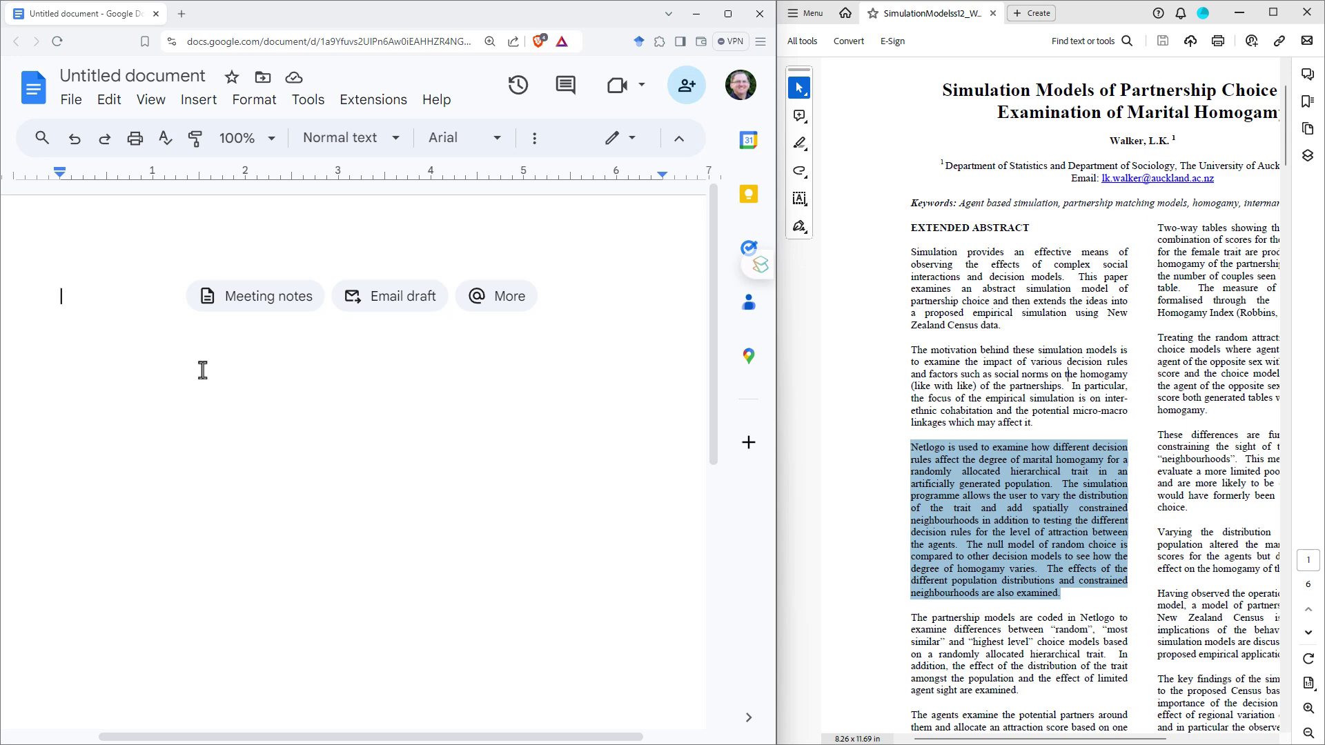
pyautogui.hotkey('ctrl', 'v')
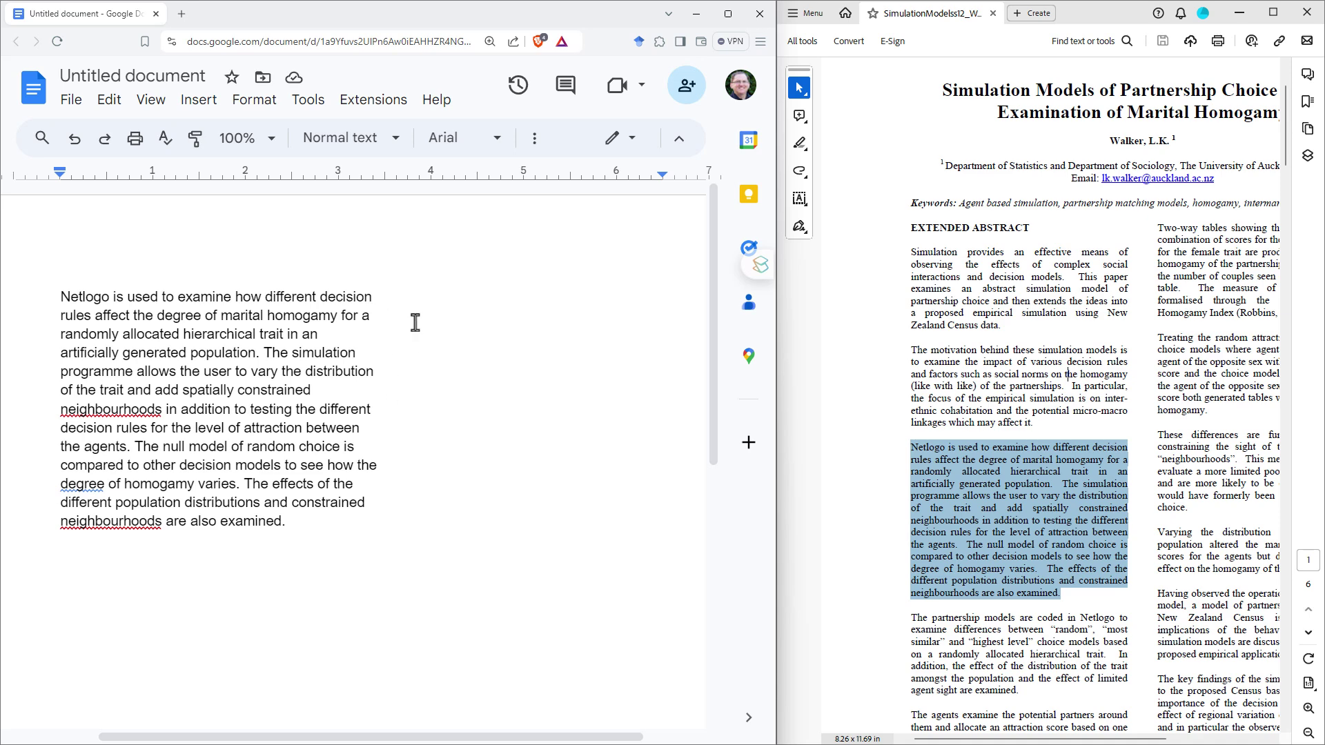
# - Turn on View > Show non-printing characters to reveal the paragraph marks
pyautogui.click(150, 100)
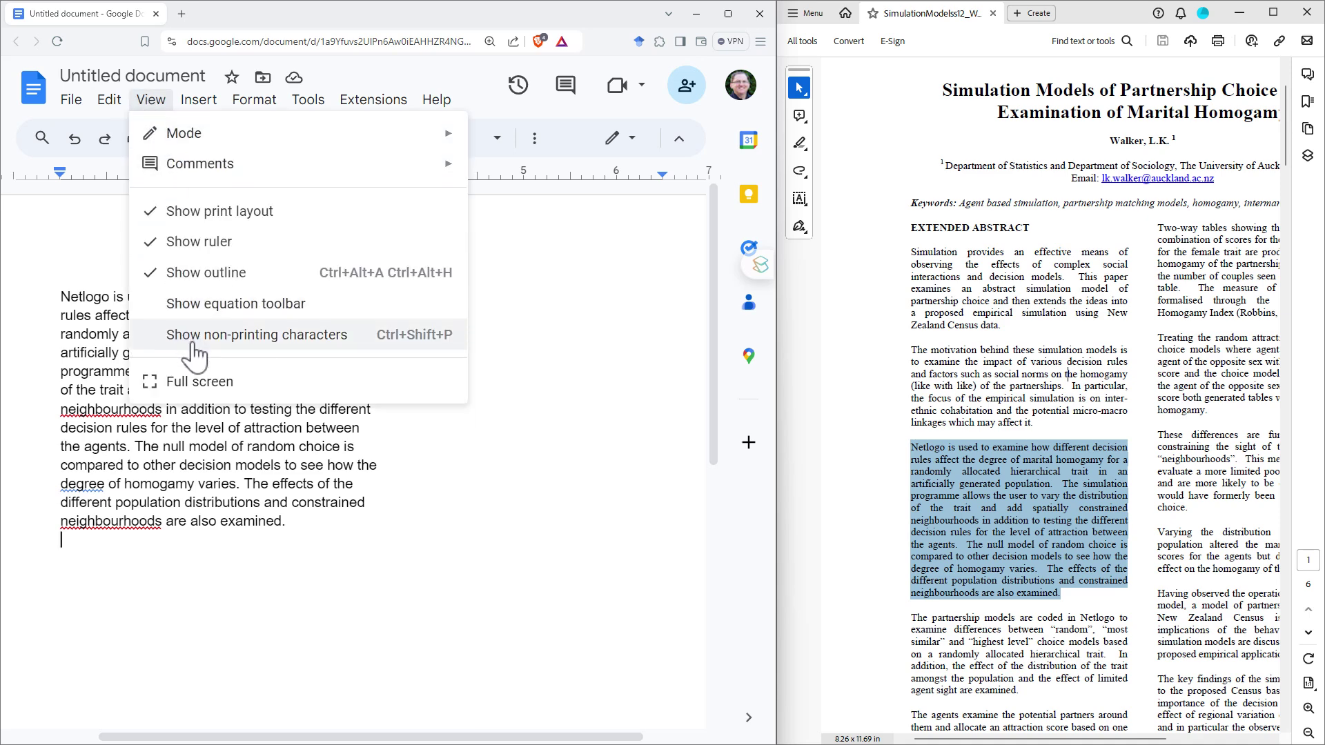
pyautogui.click(329, 336)
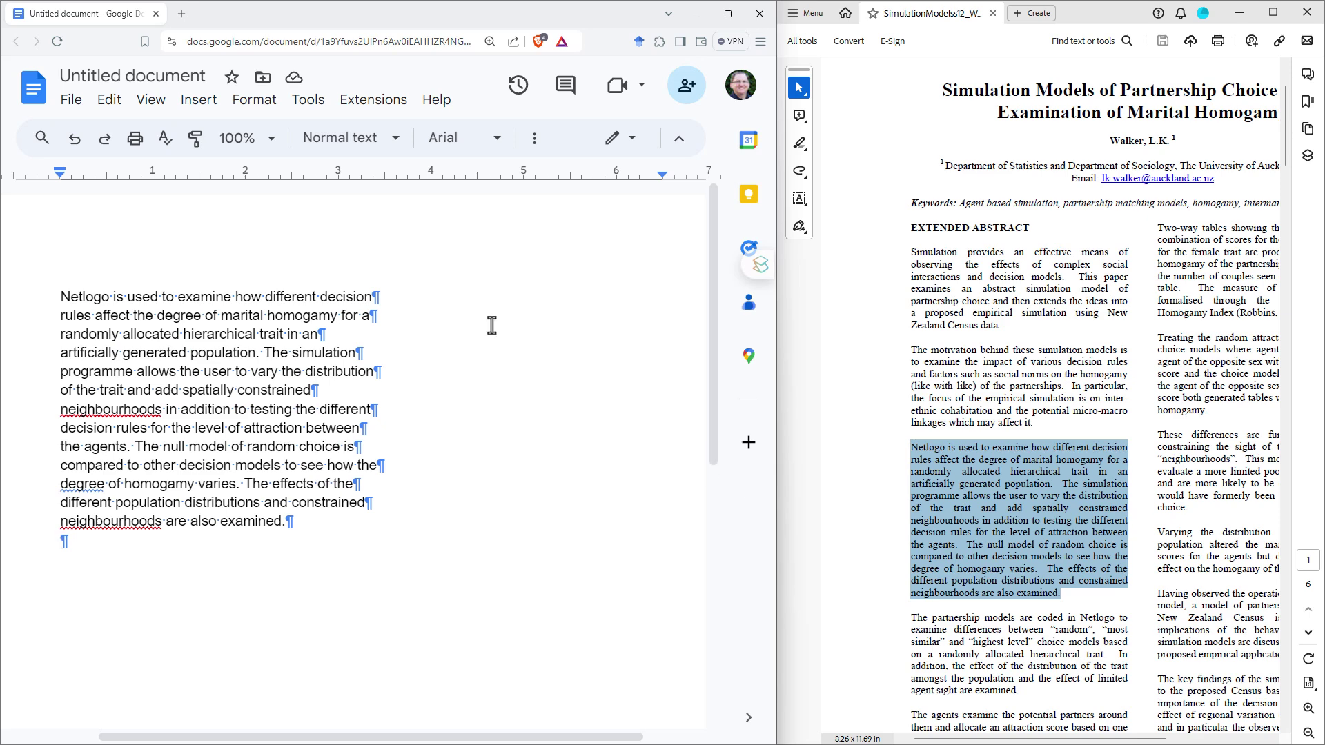
# - Regex find-and-replace \n with nothing, removing all 14 line breaks
pyautogui.click(107, 103)
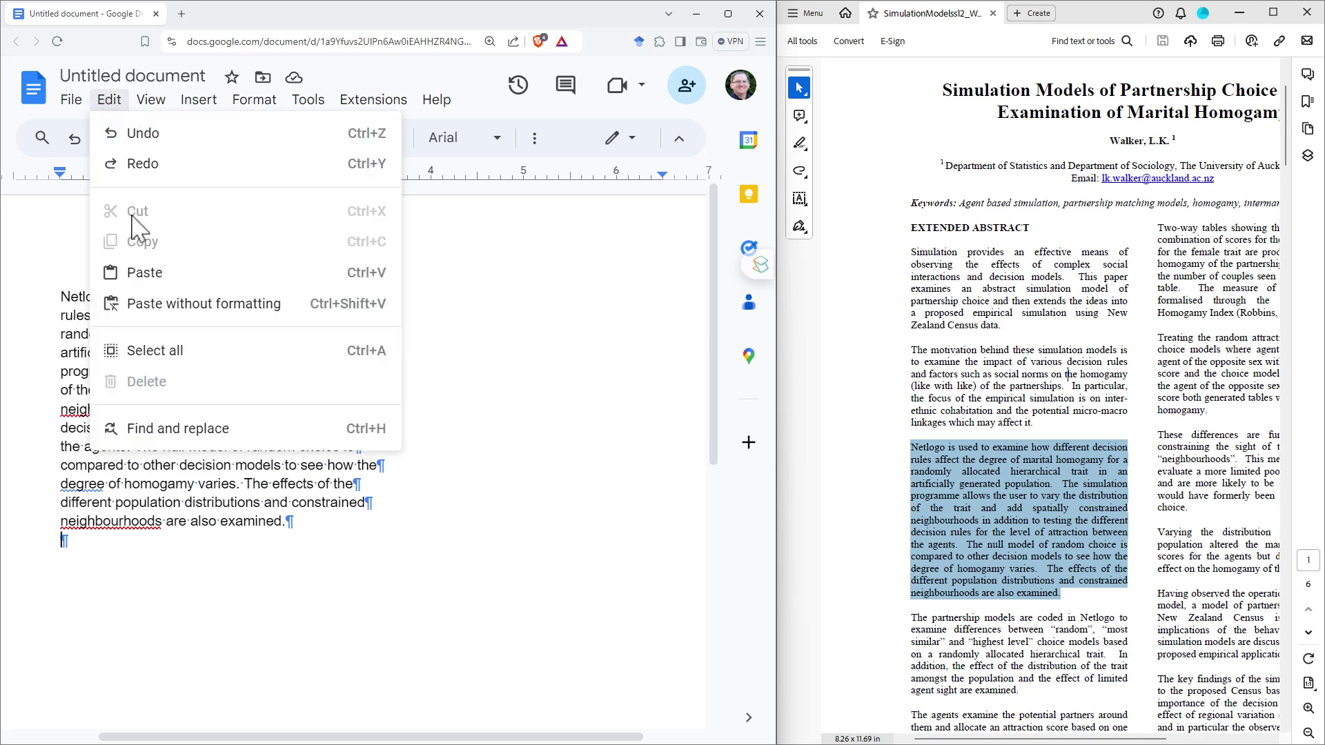
pyautogui.click(209, 446)
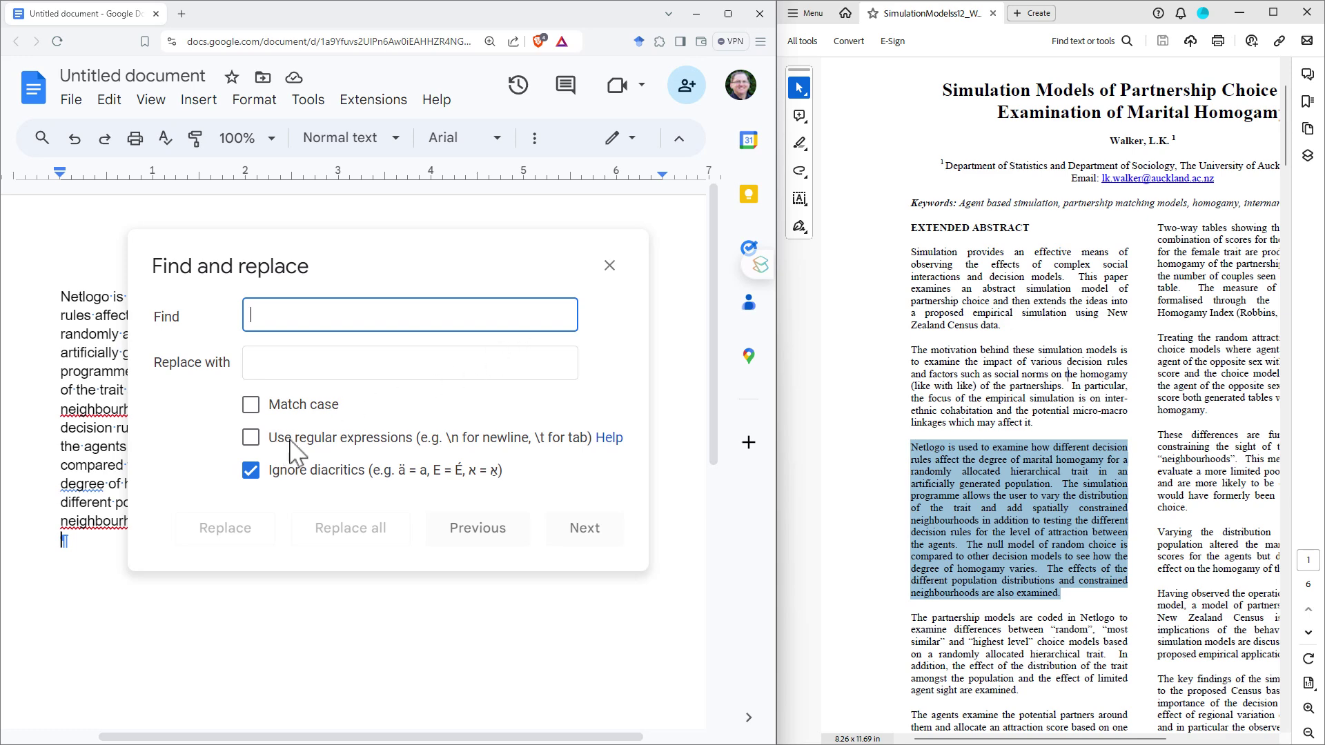
pyautogui.click(252, 442)
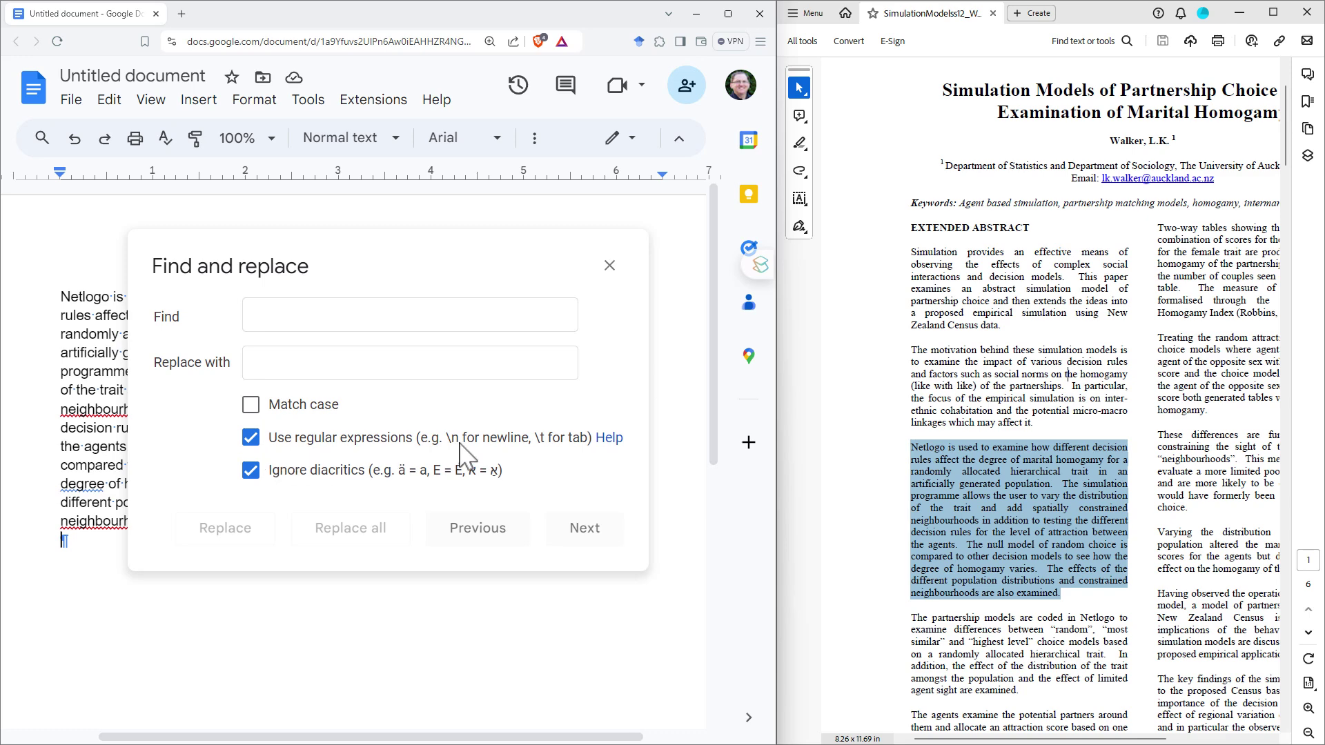
pyautogui.click(269, 310)
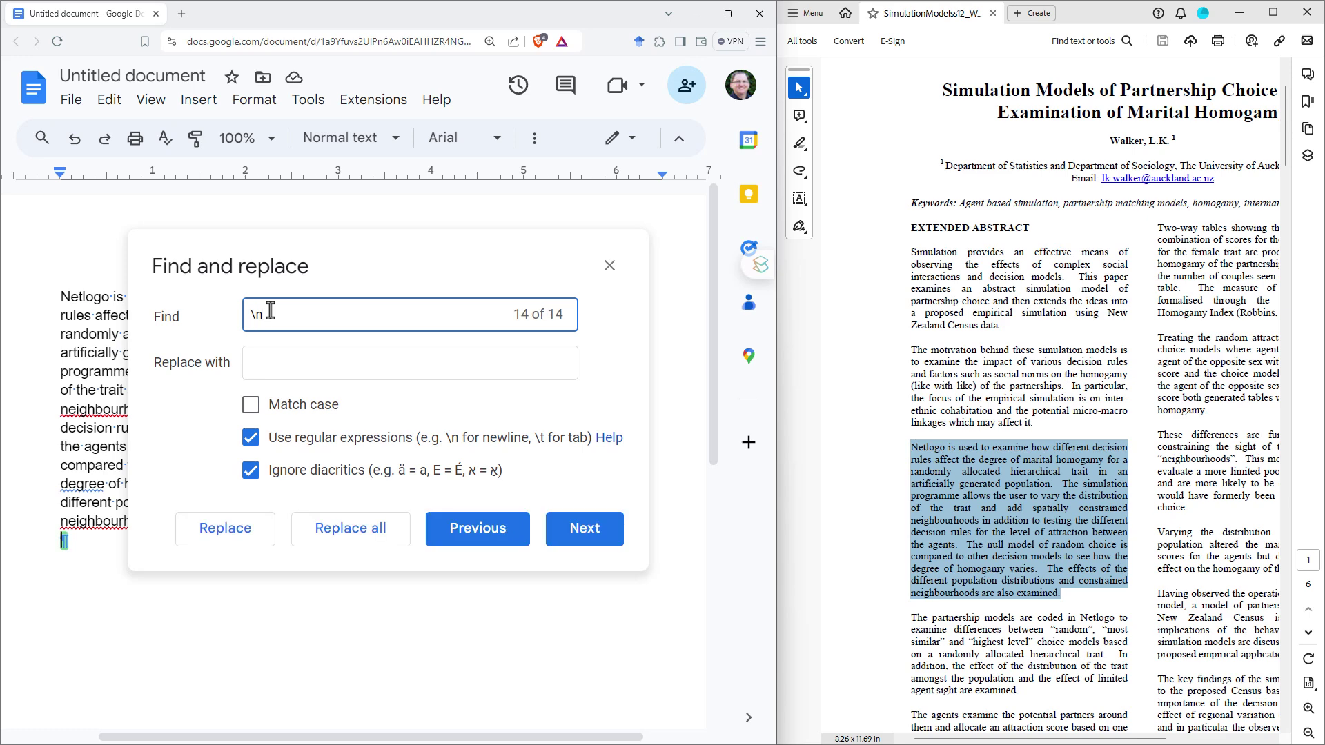
pyautogui.click(287, 363)
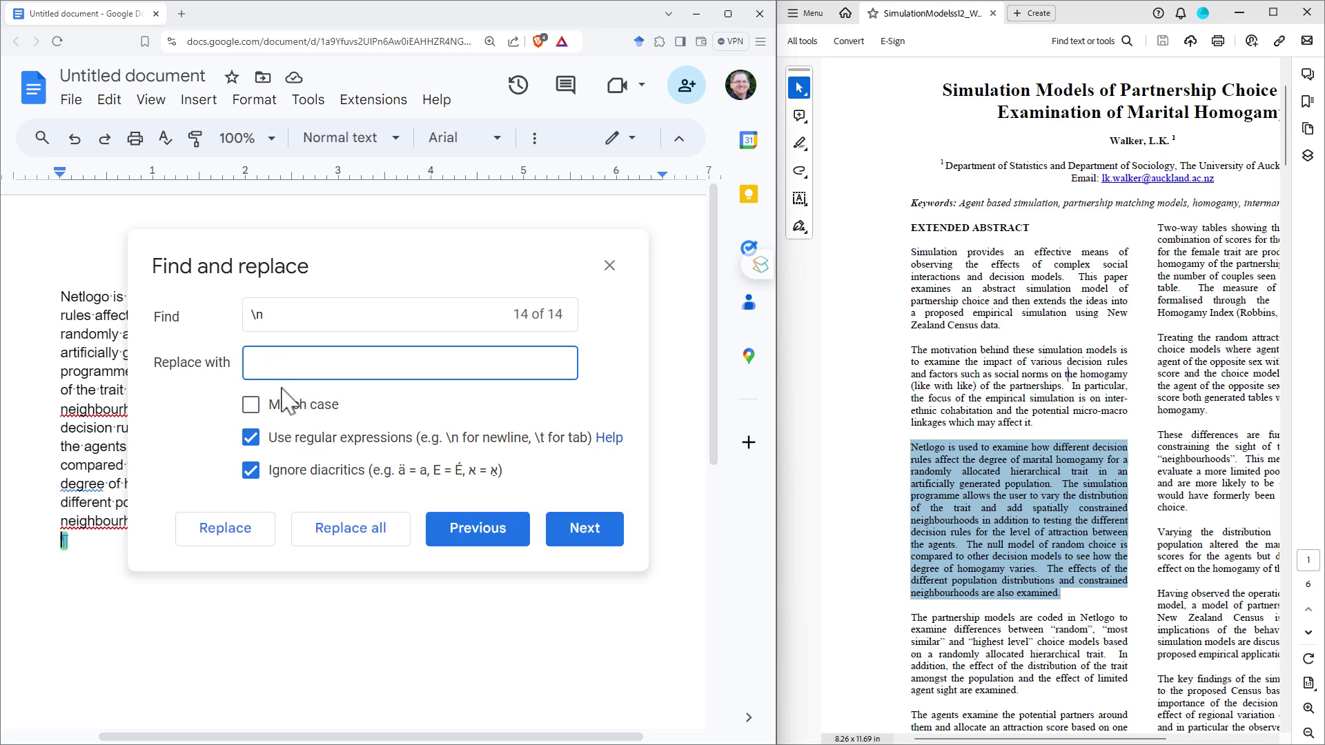
pyautogui.click(345, 531)
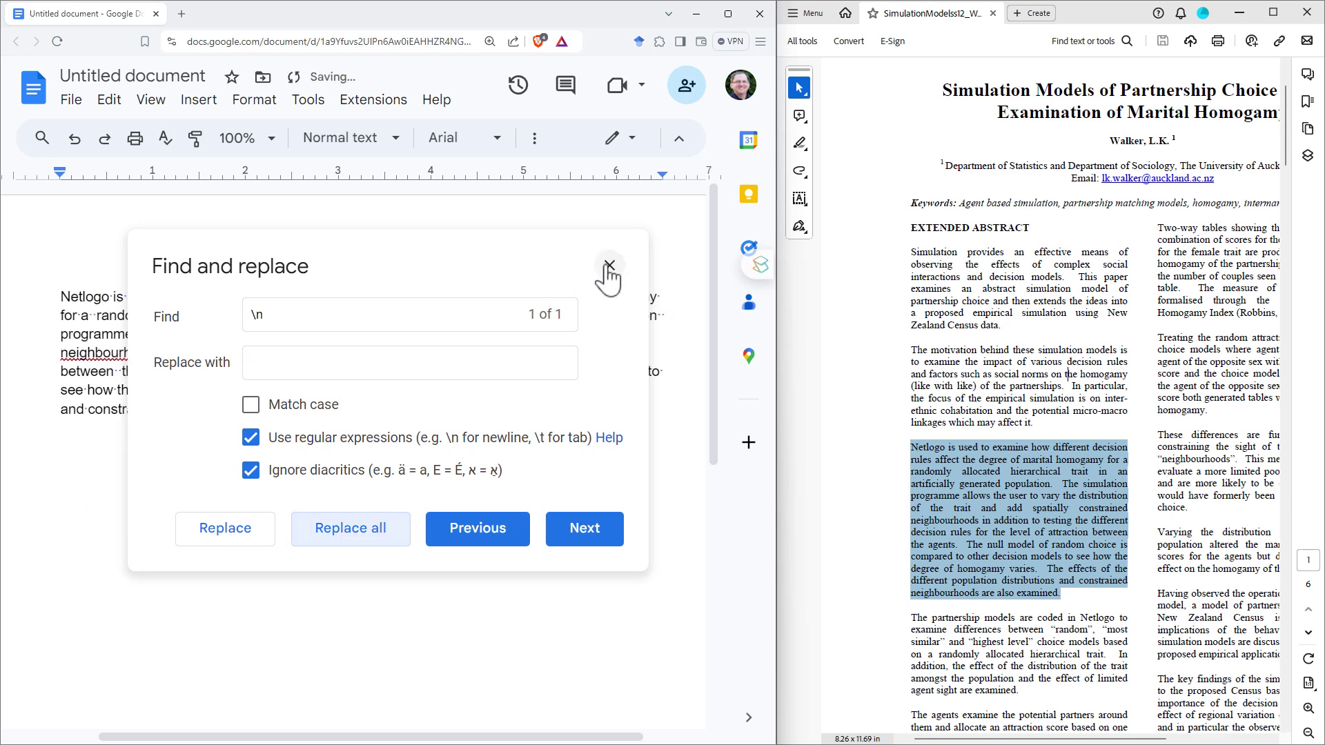
pyautogui.click(608, 265)
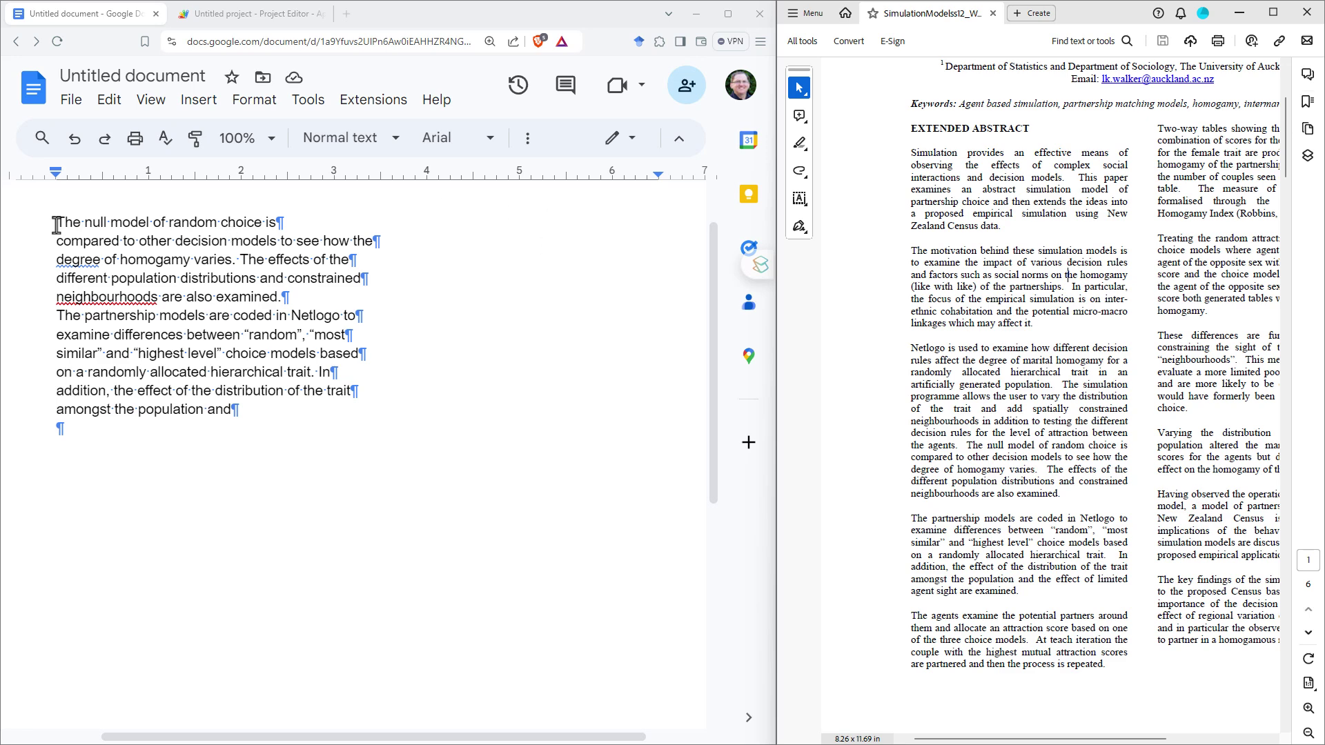
# - Compare the document text with the PDF passage from 'the agents.' onward
pyautogui.moveTo(56, 225); pyautogui.dragTo(294, 428)
pyautogui.click(416, 418)
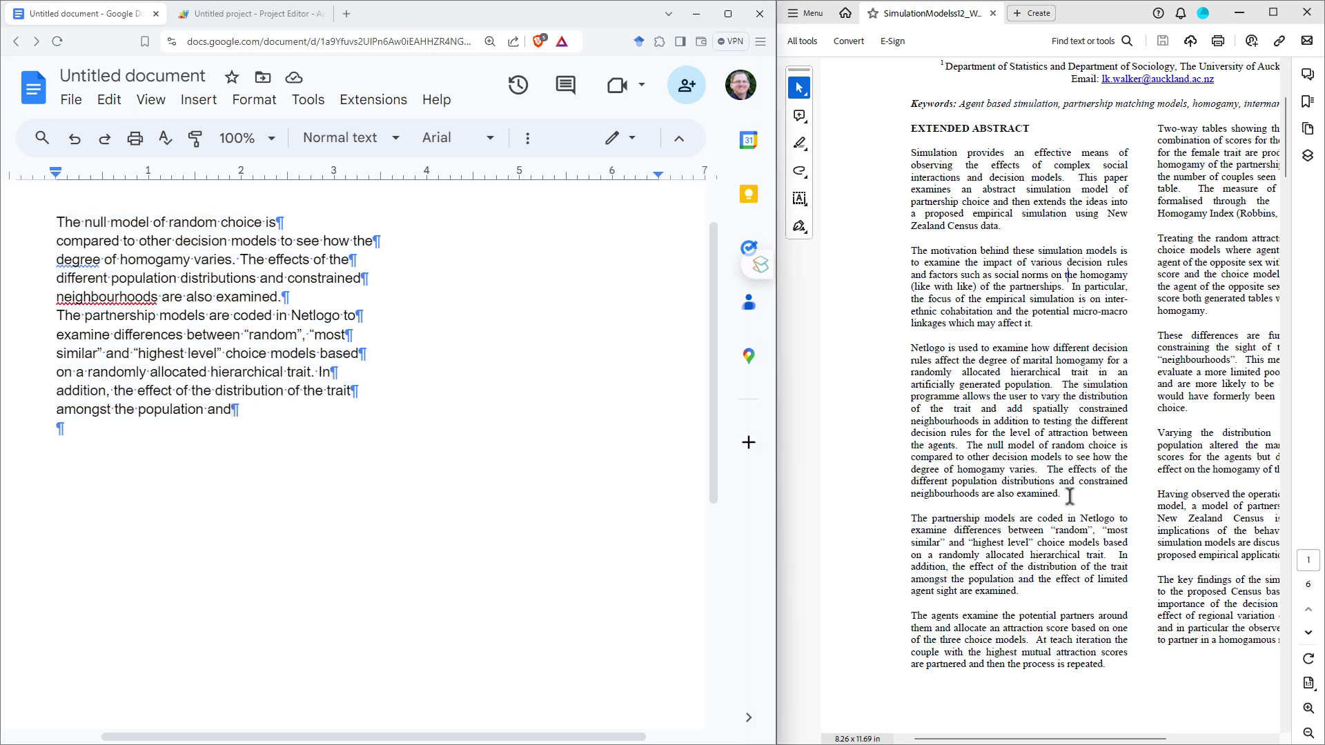
pyautogui.moveTo(912, 445); pyautogui.dragTo(1024, 556)
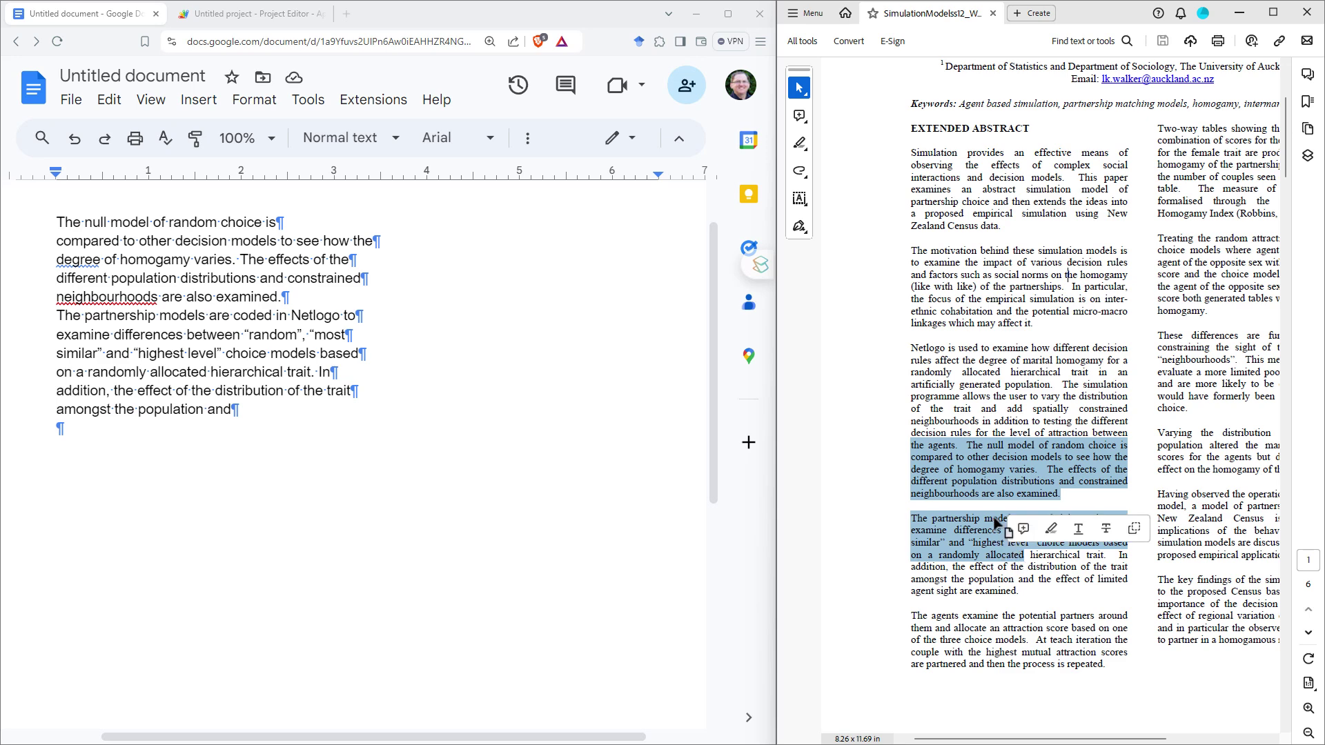
# - Add an empty line after 'examined.' to separate the two paragraphs
pyautogui.click(461, 304)
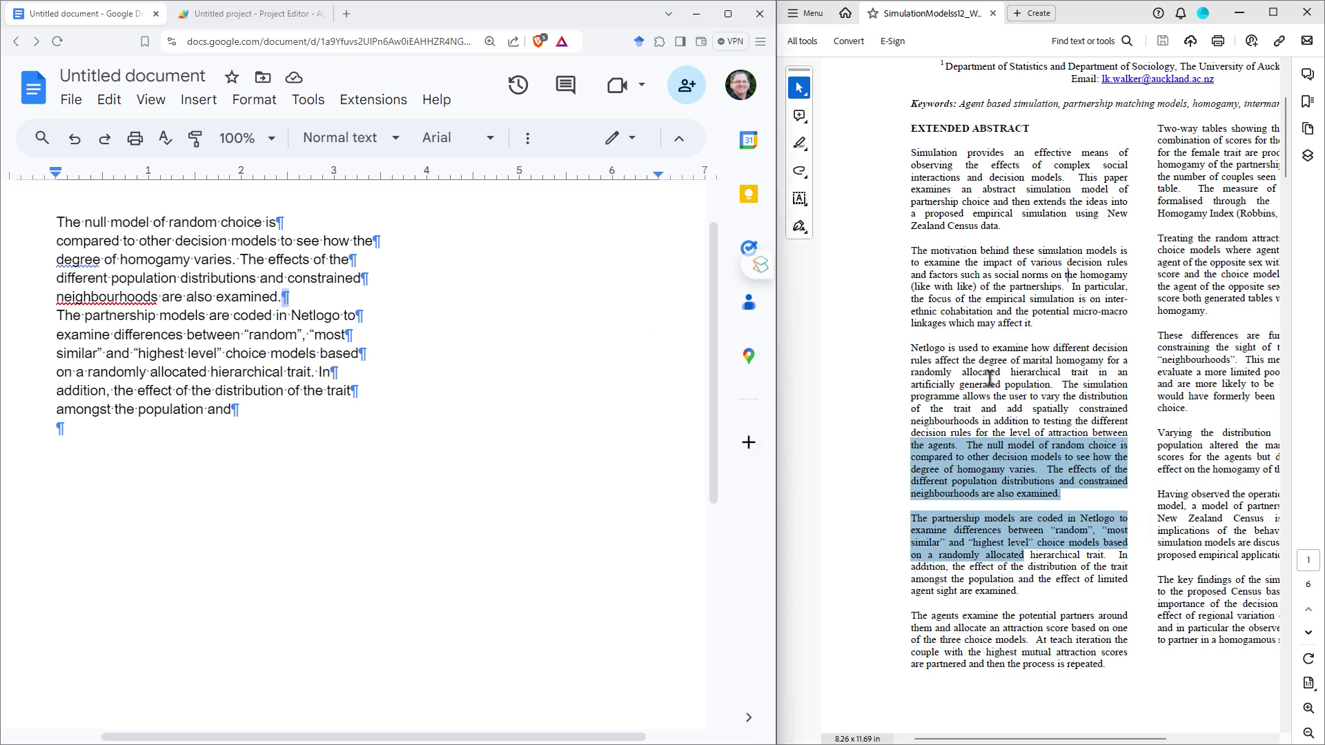
pyautogui.click(910, 508)
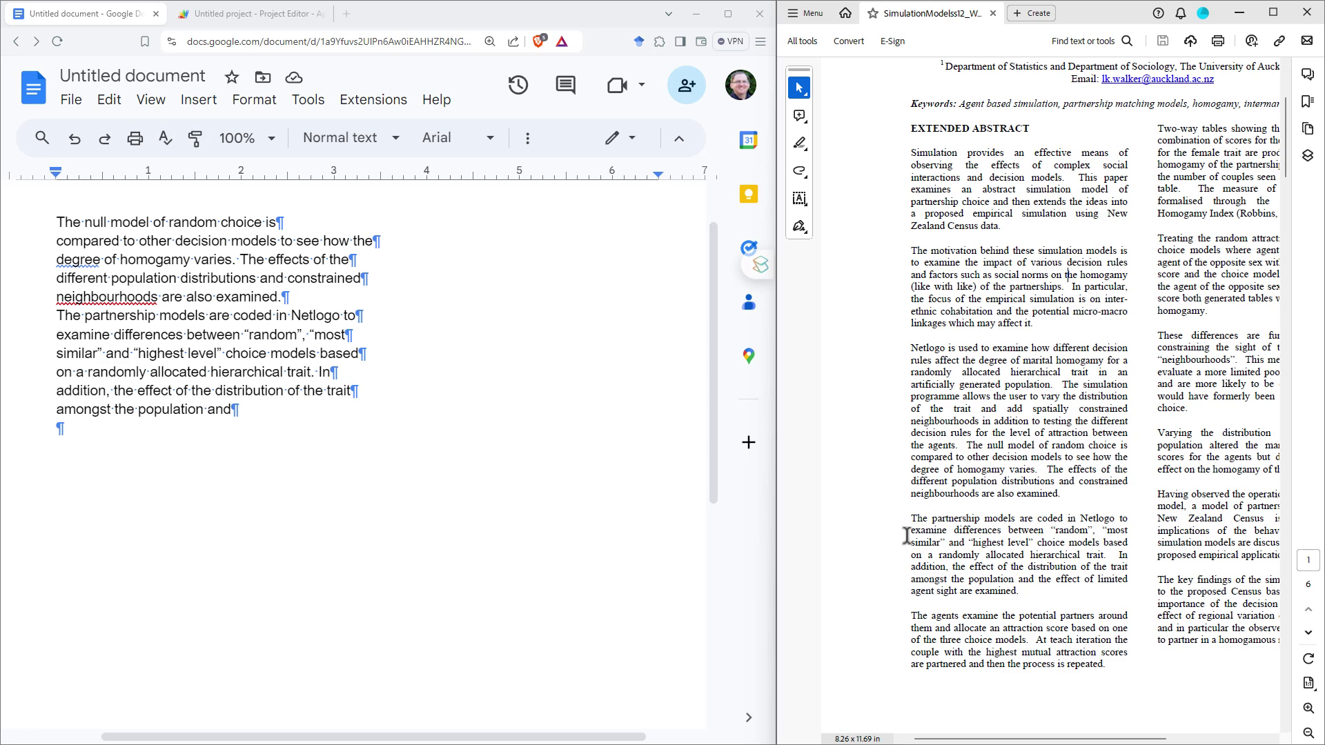
pyautogui.keyDown('shift'); pyautogui.click(299, 297); pyautogui.keyUp('shift')
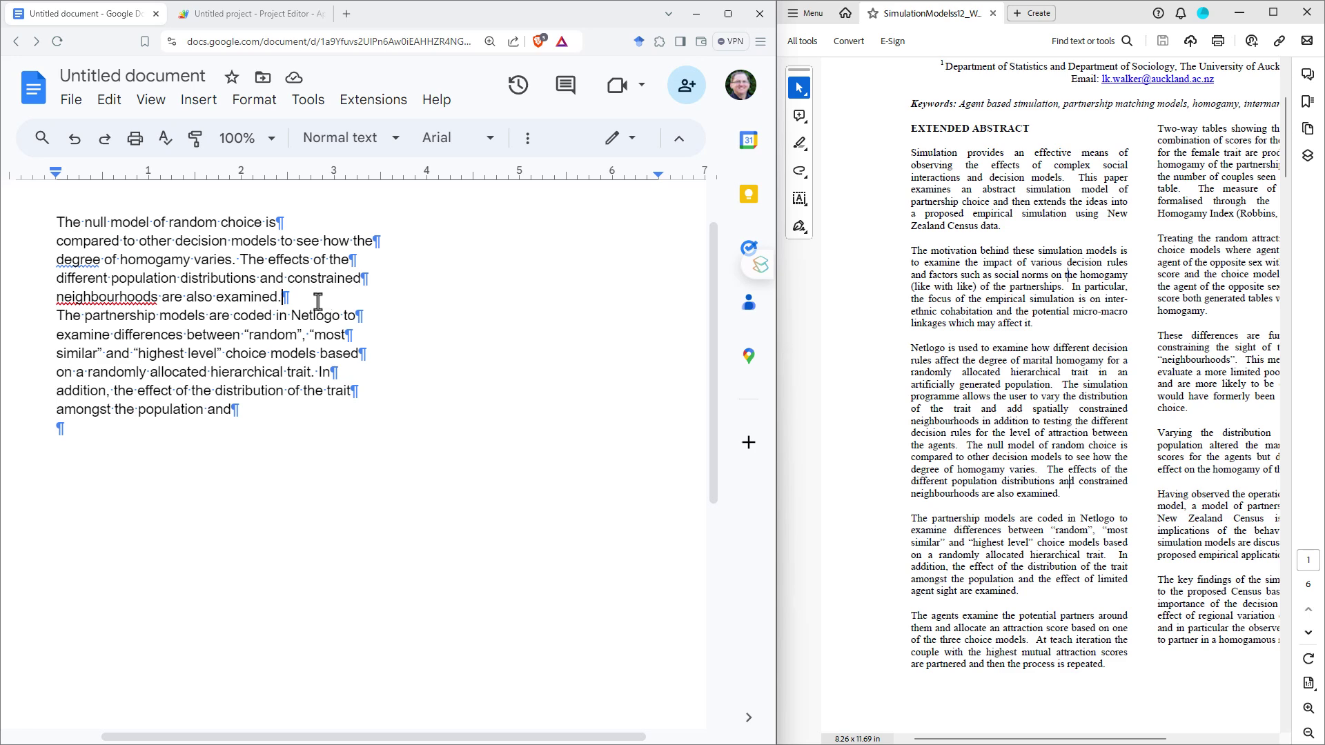
pyautogui.press('Return')
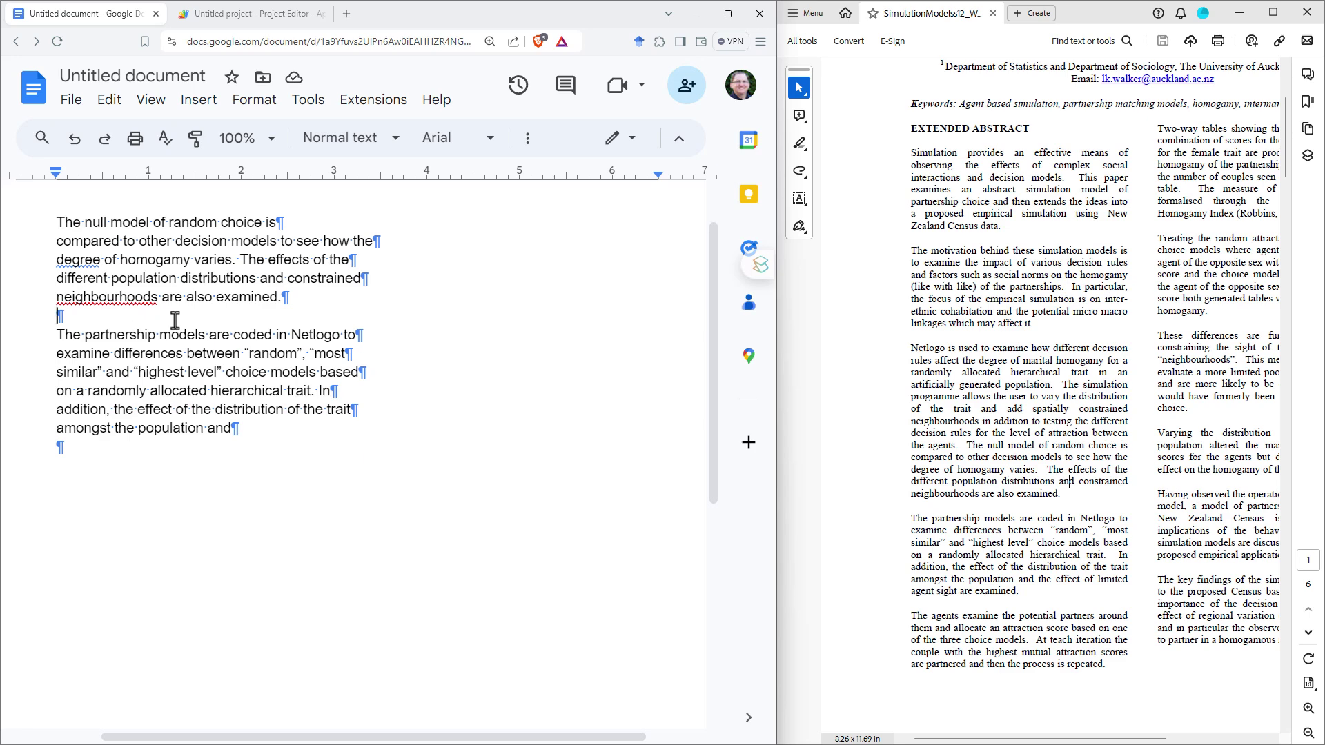
pyautogui.moveTo(284, 298)
pyautogui.mouseDown()
pyautogui.moveTo(274, 308)
pyautogui.moveTo(285, 298)
pyautogui.mouseUp()
# - With regex on, replace every double line break \n\n with XXX
pyautogui.hotkey('ctrl', 'h')
pyautogui.moveTo(254, 363); pyautogui.dragTo(312, 364)
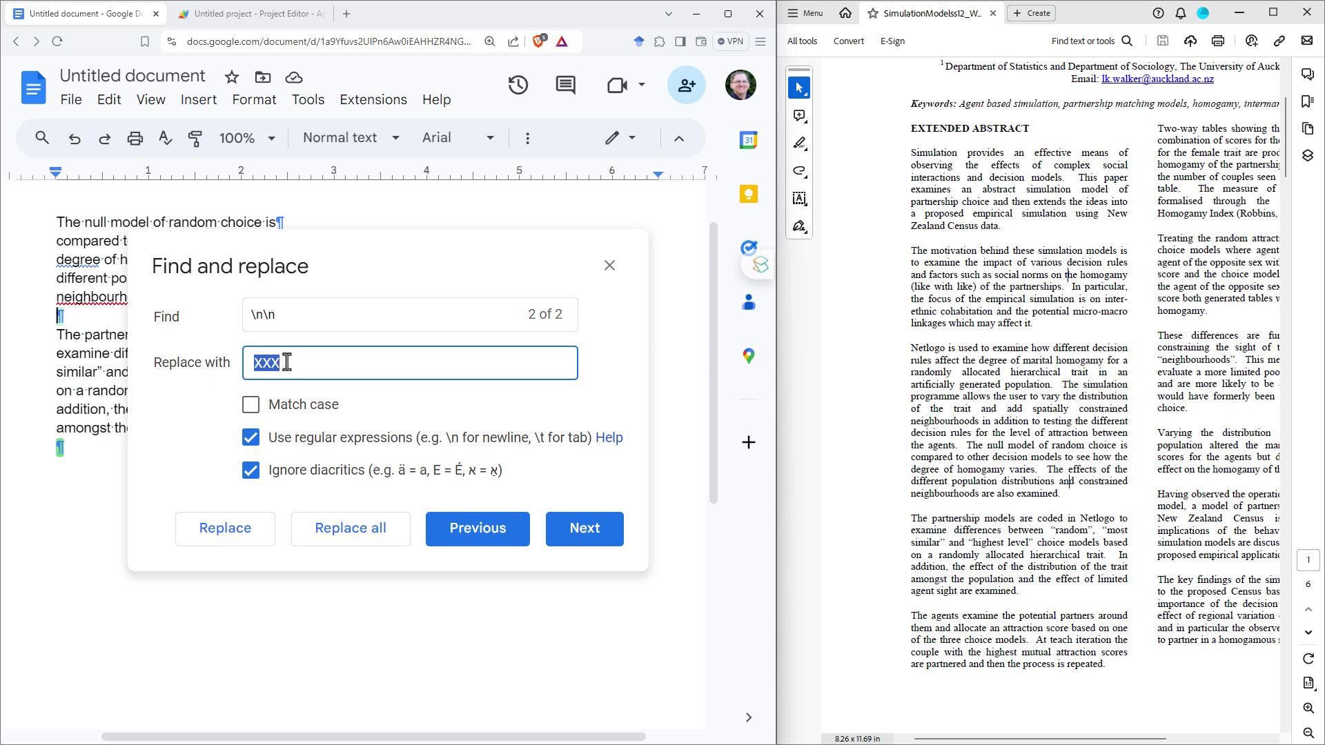
pyautogui.click(311, 364)
pyautogui.click(278, 317)
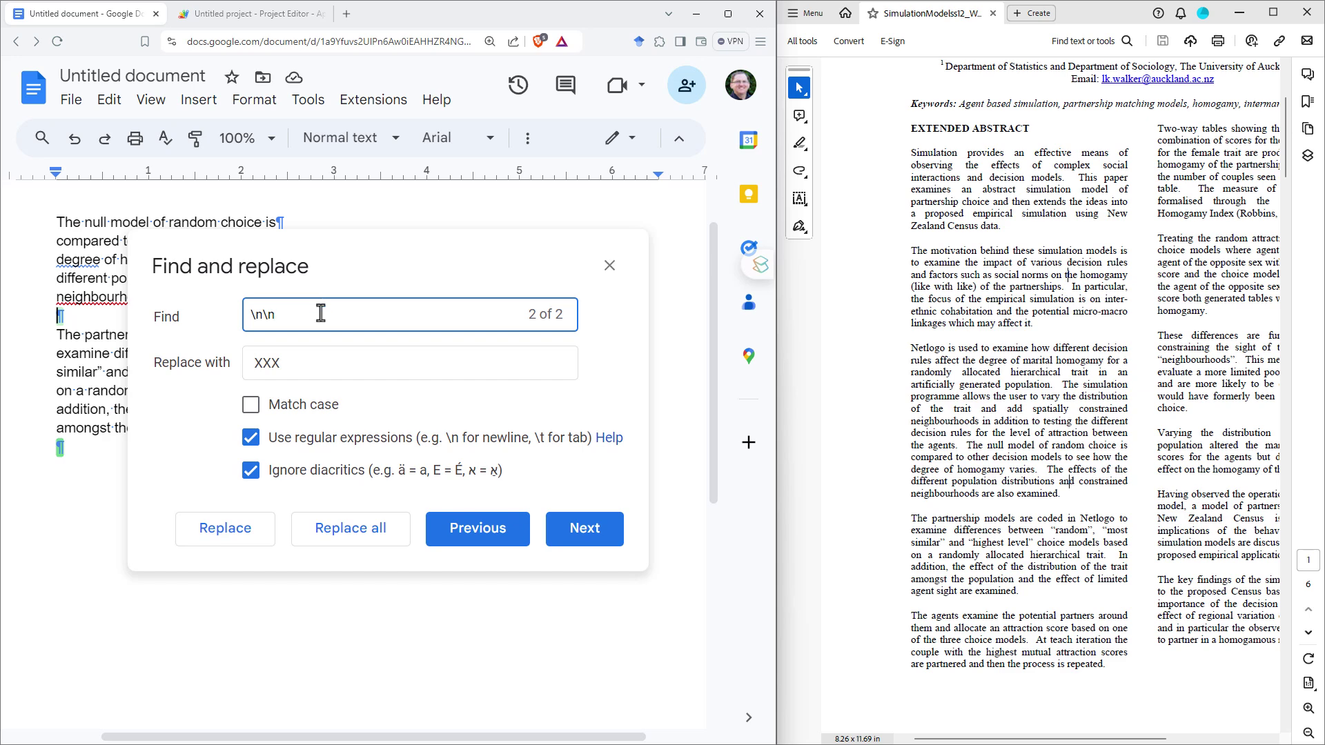
pyautogui.click(344, 539)
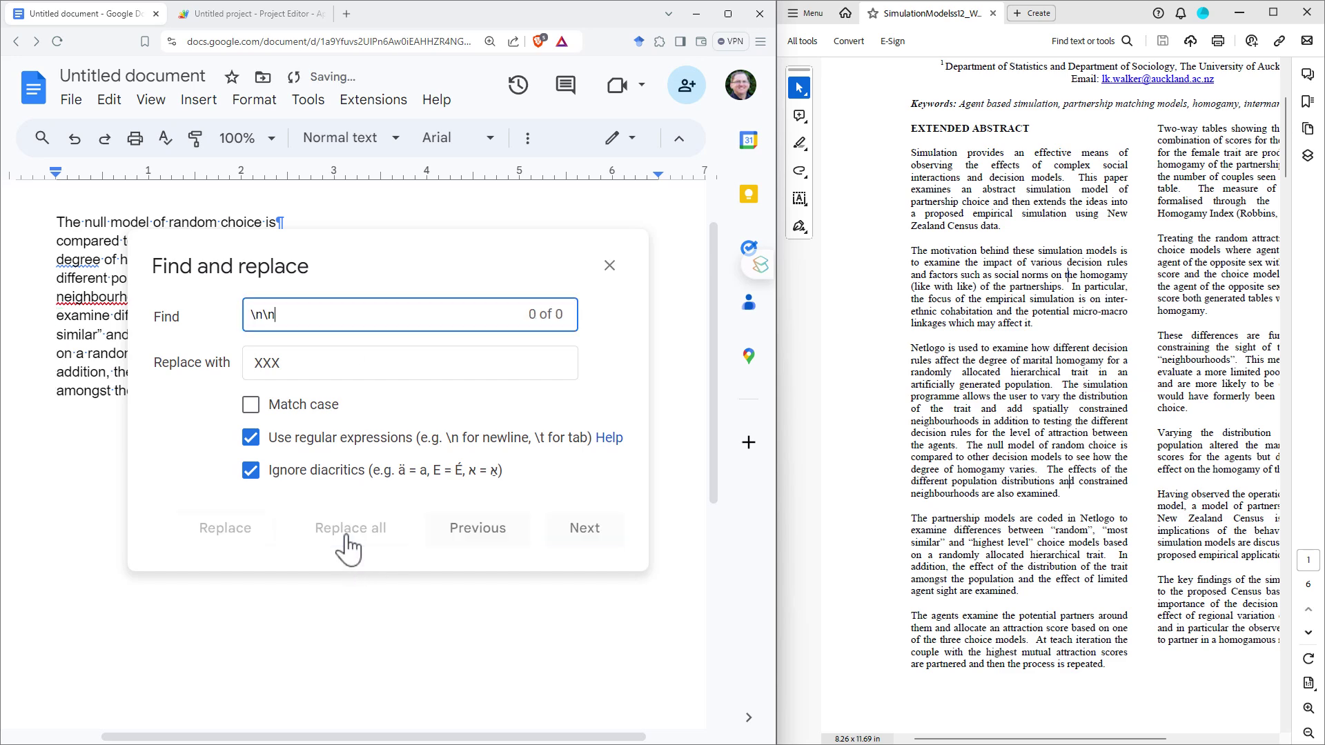
# - Replace all remaining single \n breaks with nothing, leaving the XXX marker before 'The partnership'
pyautogui.moveTo(263, 315); pyautogui.dragTo(304, 319)
pyautogui.click(291, 366)
pyautogui.press('BackSpace')
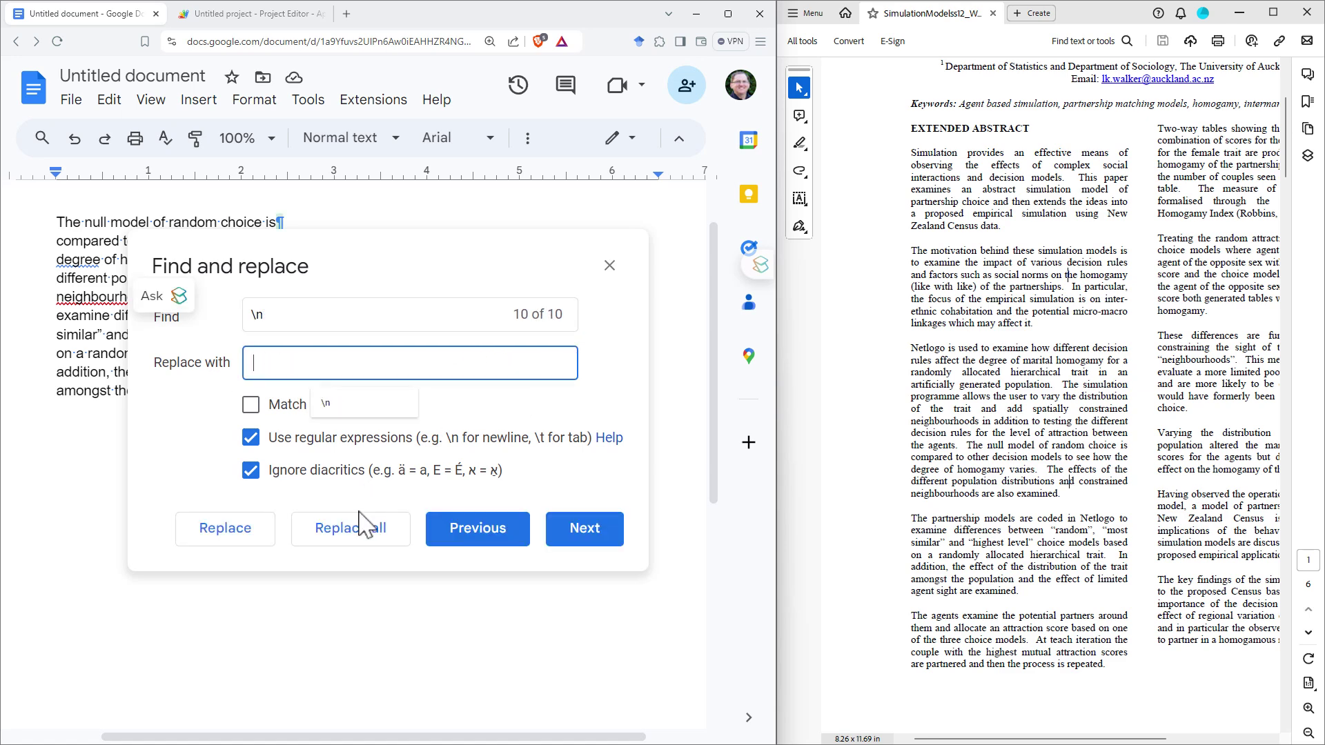
pyautogui.click(350, 531)
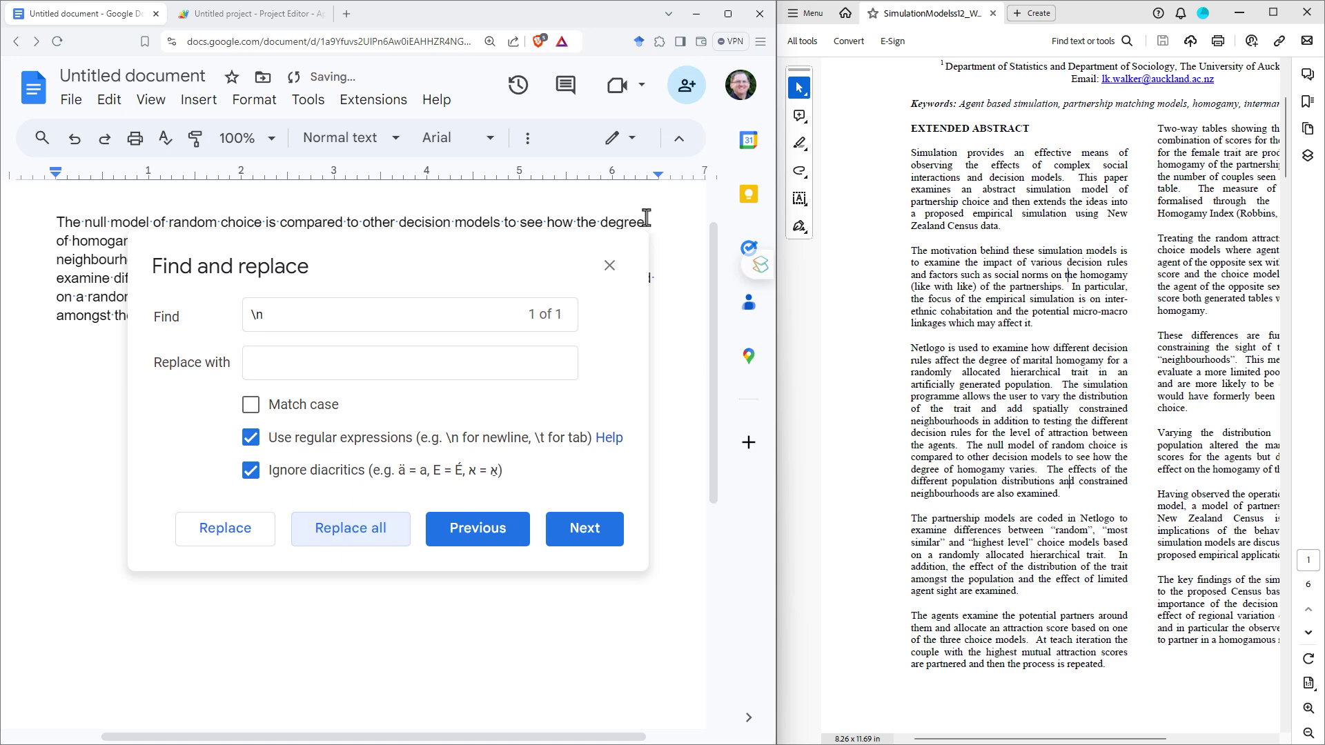
pyautogui.press('Escape')
pyautogui.moveTo(286, 262); pyautogui.dragTo(305, 262)
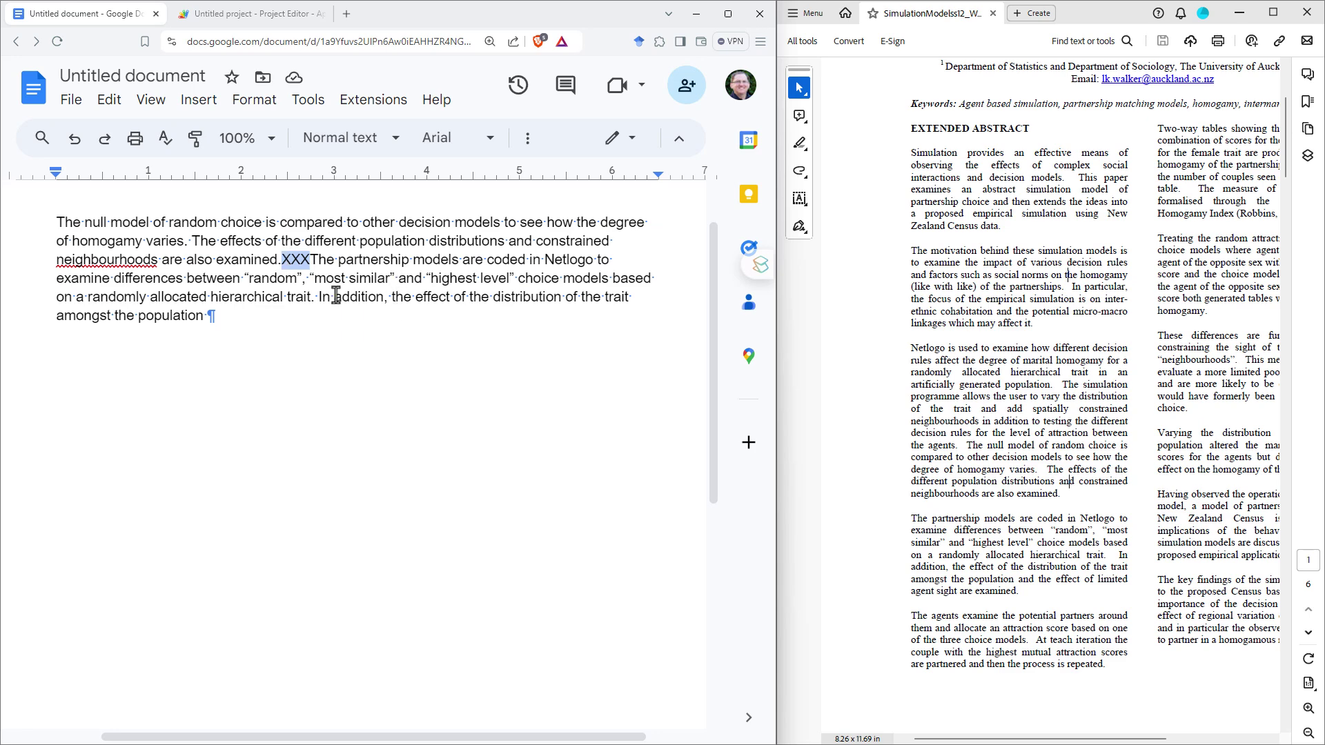
# - Go from the document to its 'Untitled project' Apps Script via Extensions
pyautogui.click(289, 279)
pyautogui.click(376, 101)
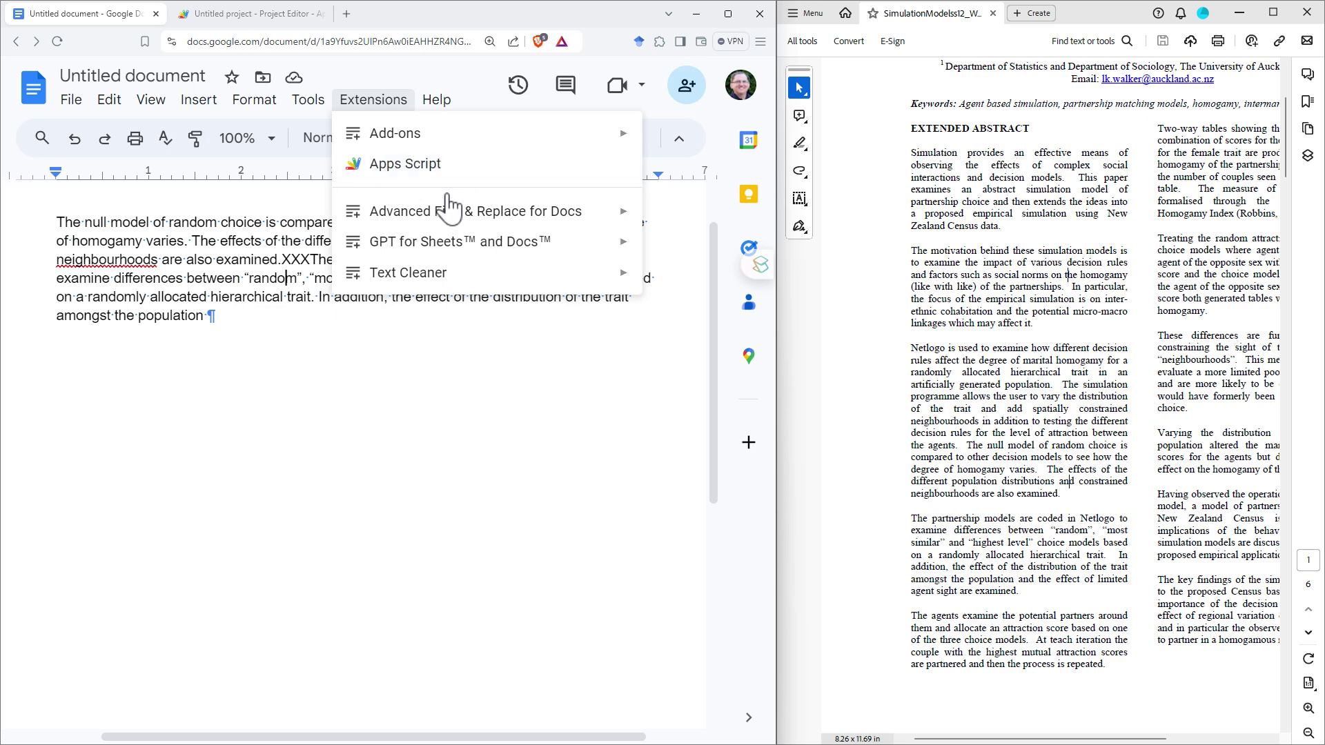
pyautogui.click(242, 12)
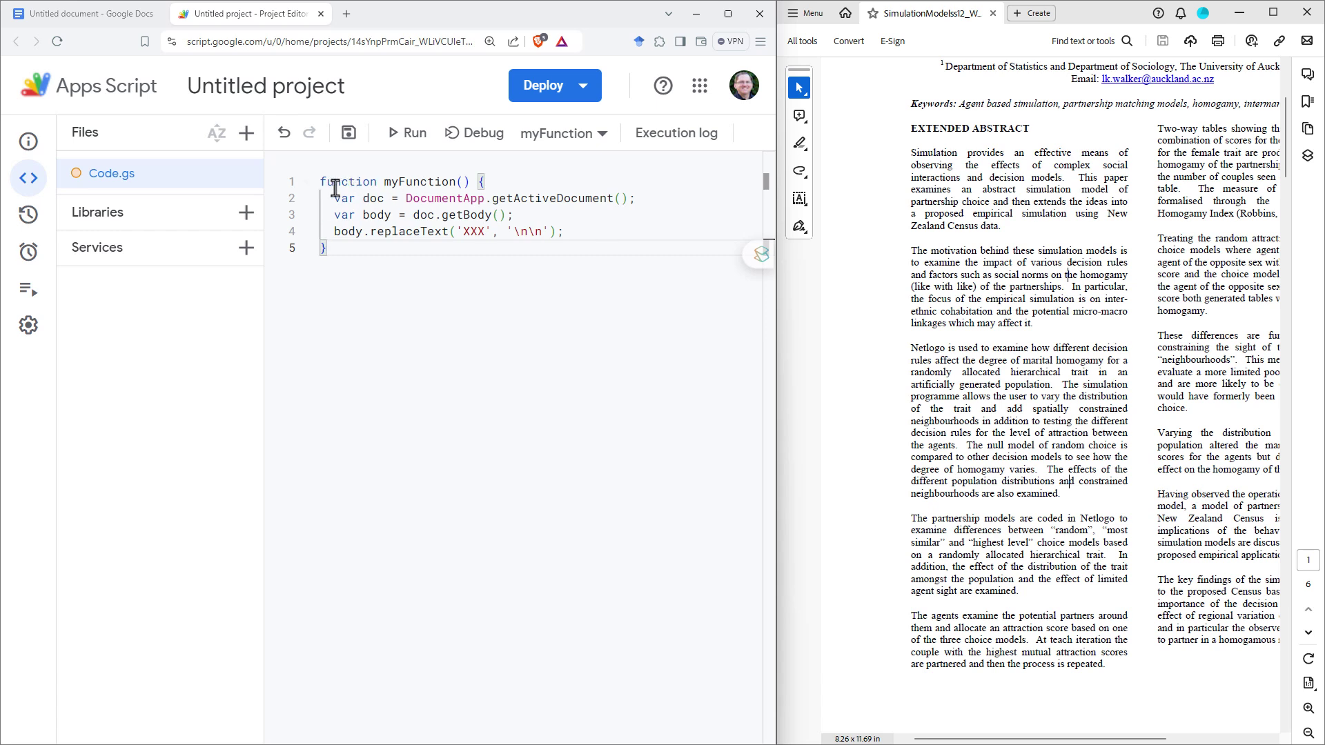
# - Review myFunction's replaceText('XXX', '\n\n') code and run it on the document
pyautogui.click(624, 207)
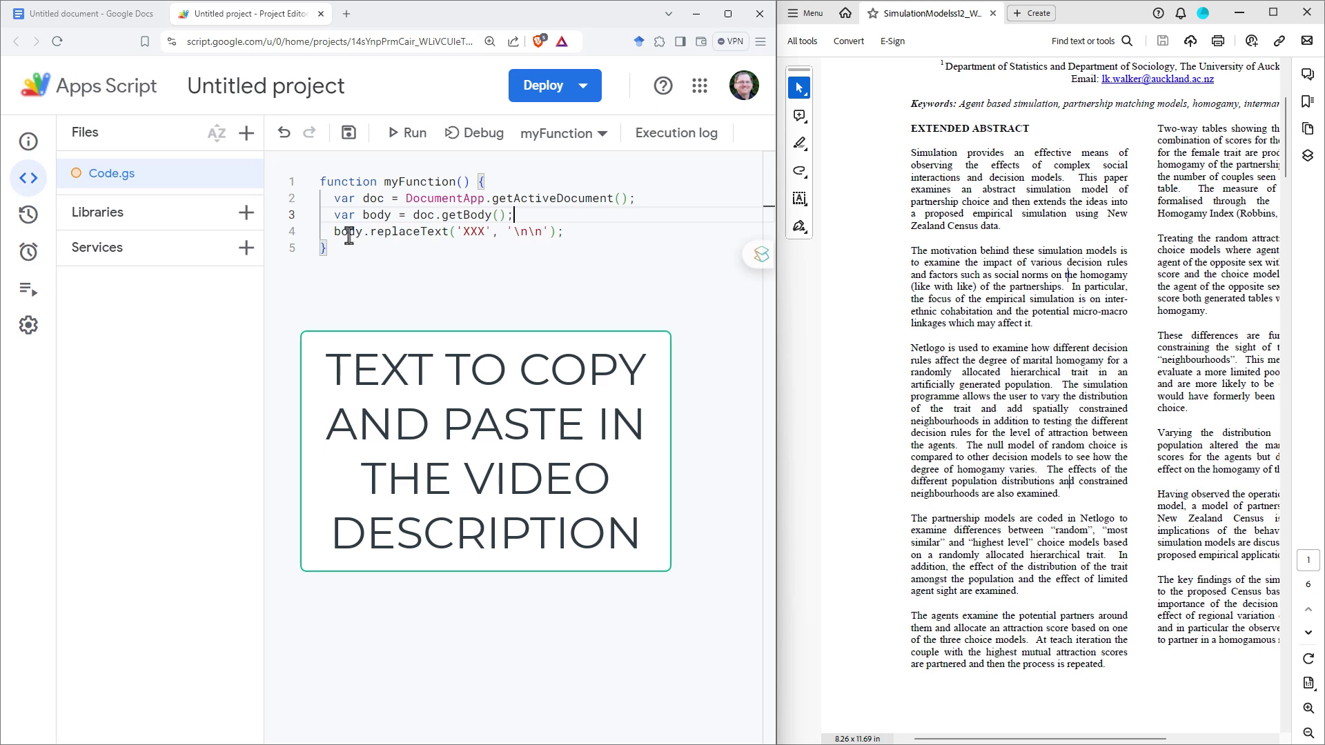
pyautogui.doubleClick(475, 231)
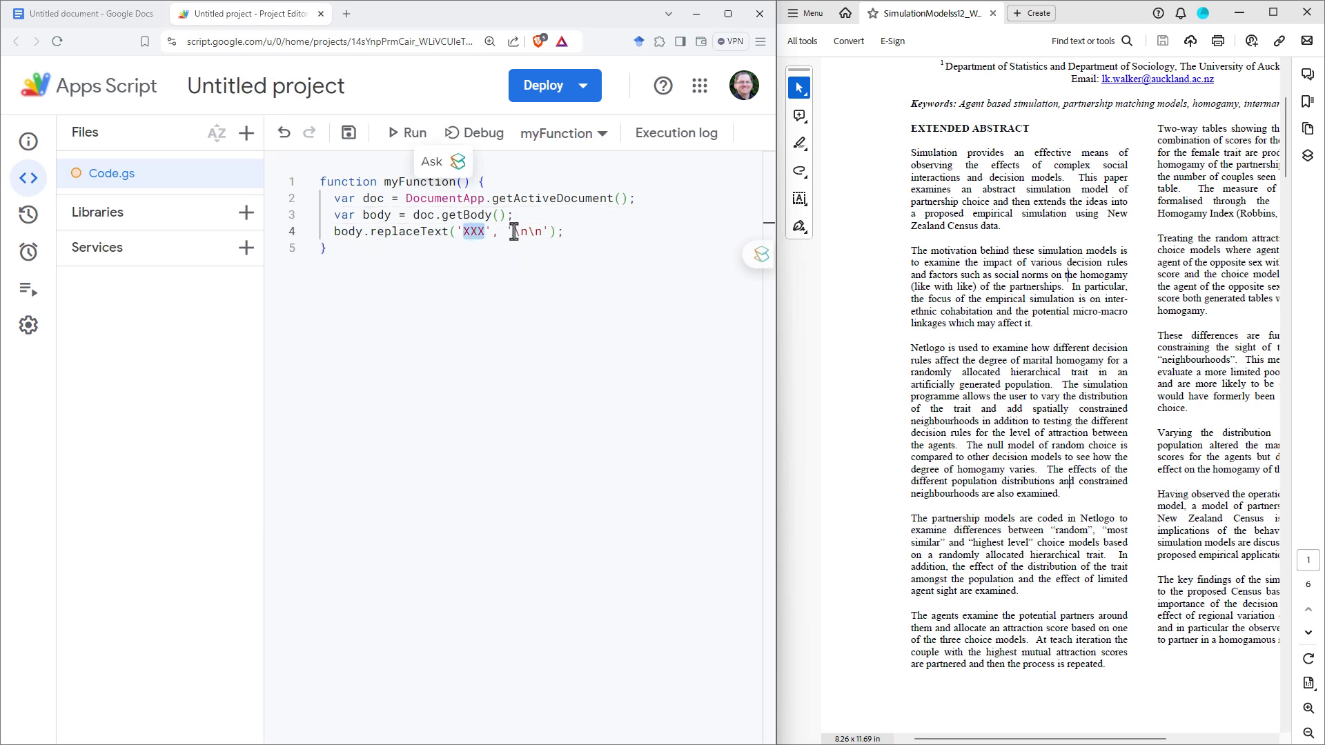
pyautogui.moveTo(514, 232); pyautogui.dragTo(544, 234)
pyautogui.click(598, 235)
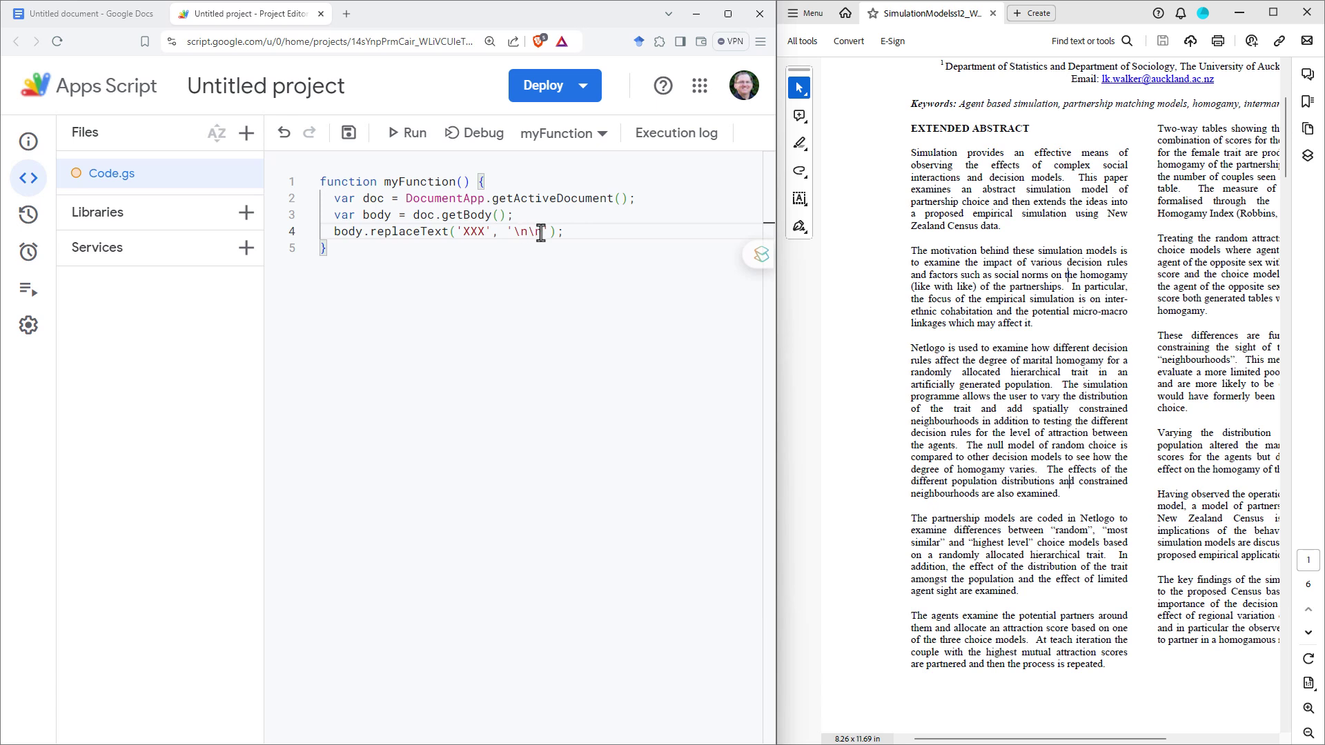
pyautogui.click(417, 268)
pyautogui.click(408, 142)
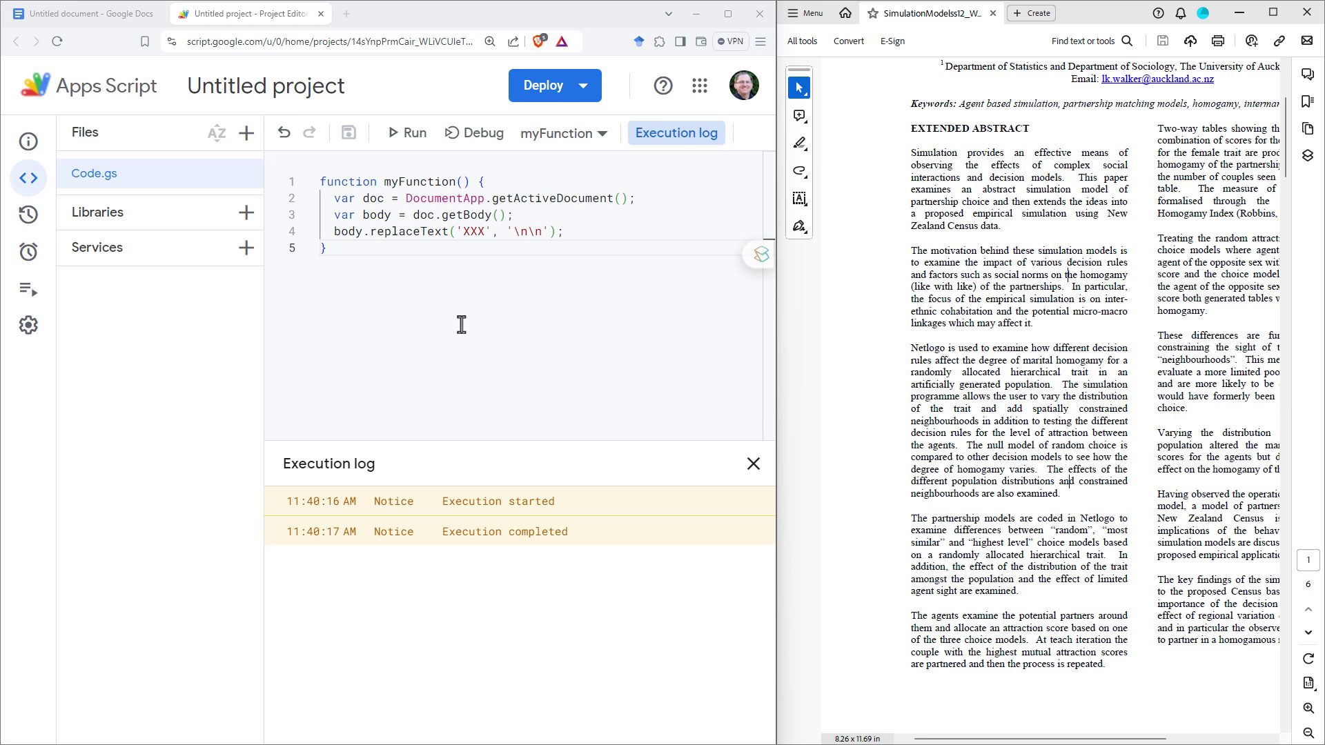
# - Back in the Doc, confirm XXX is gone and a blank line follows 'examined.'
pyautogui.click(78, 15)
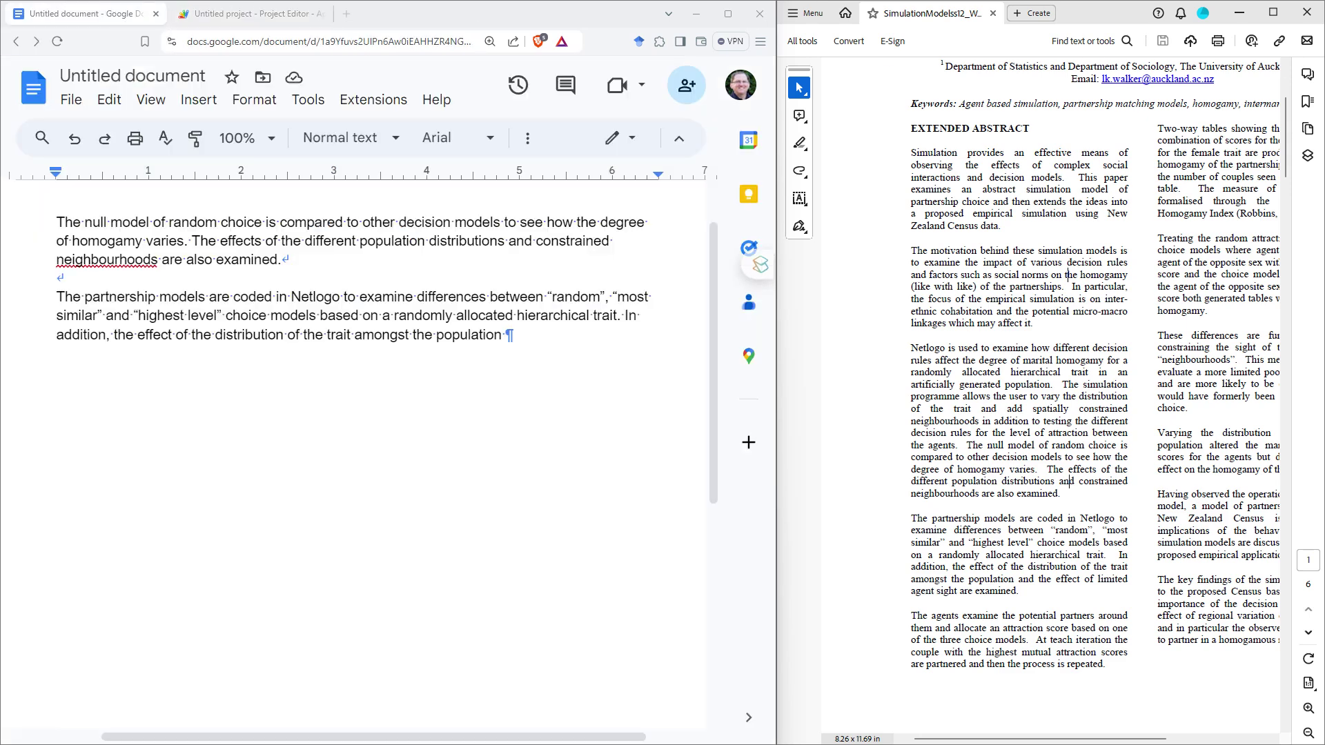
pyautogui.click(293, 262)
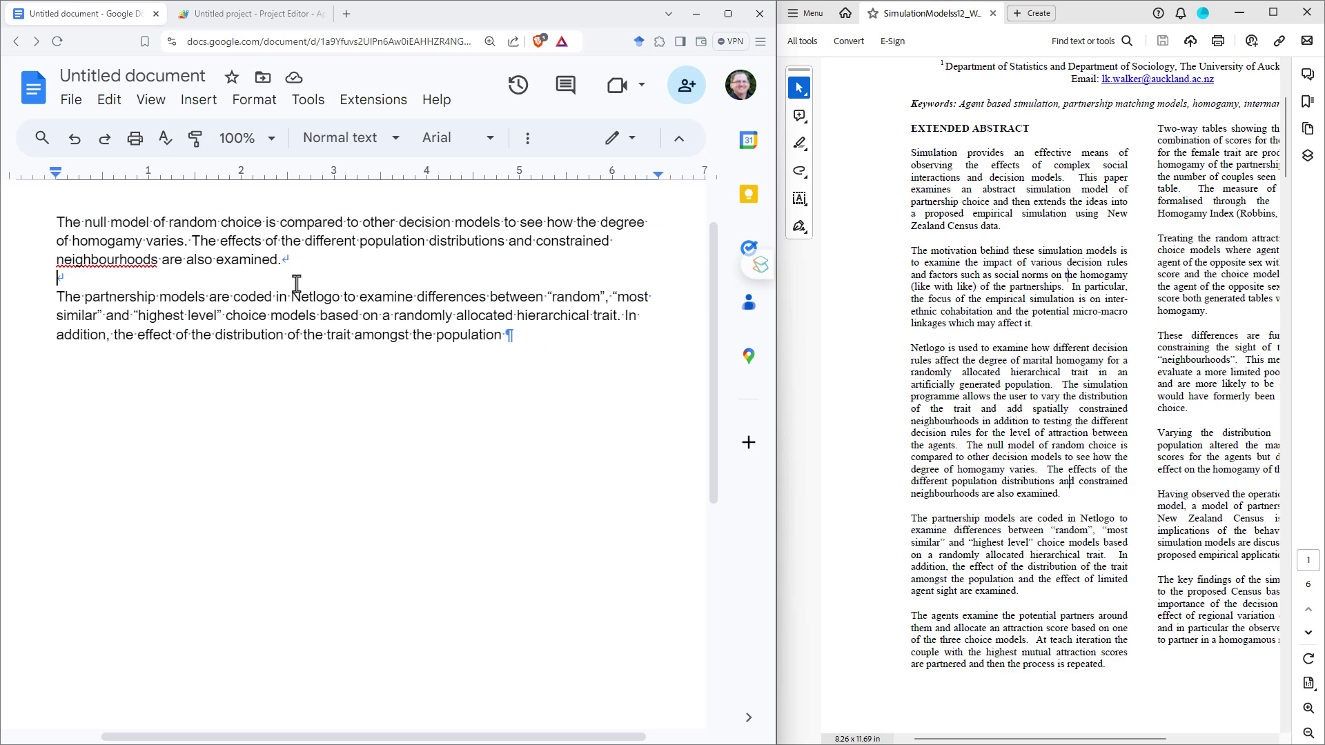
pyautogui.click(1210, 379)
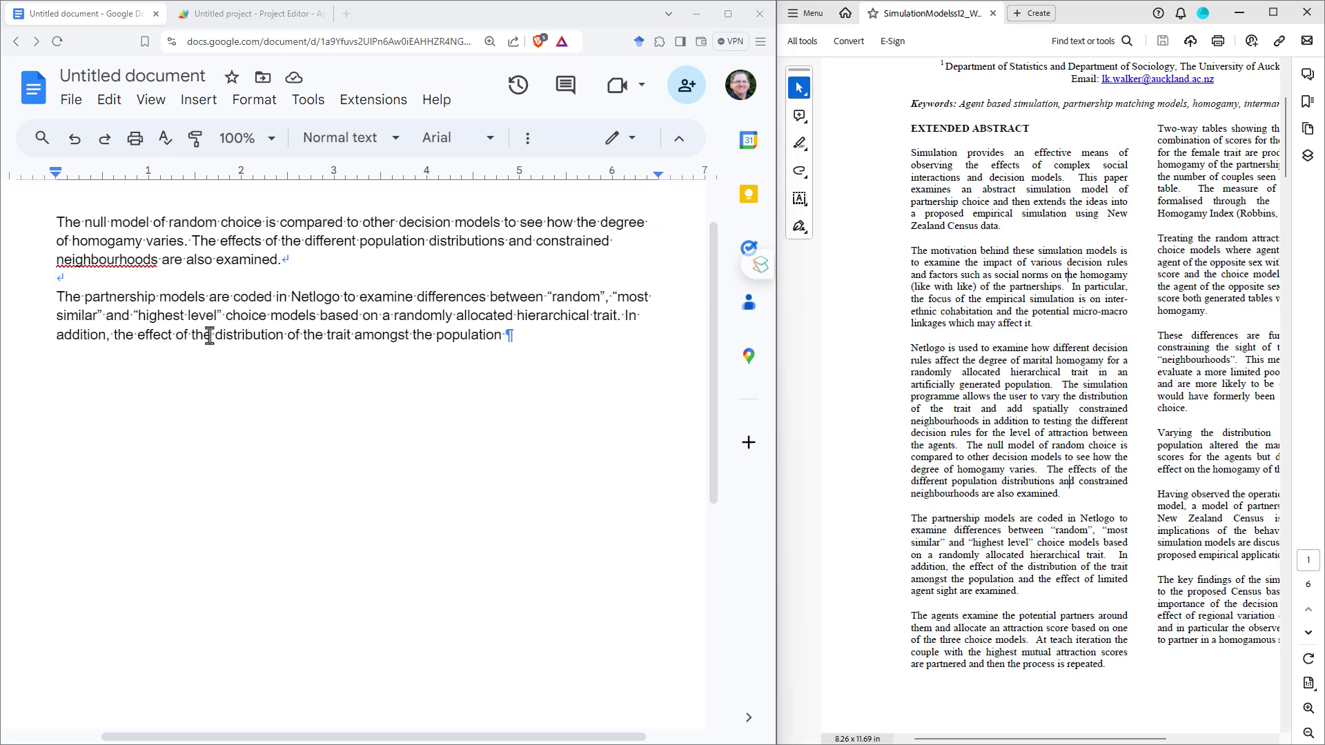